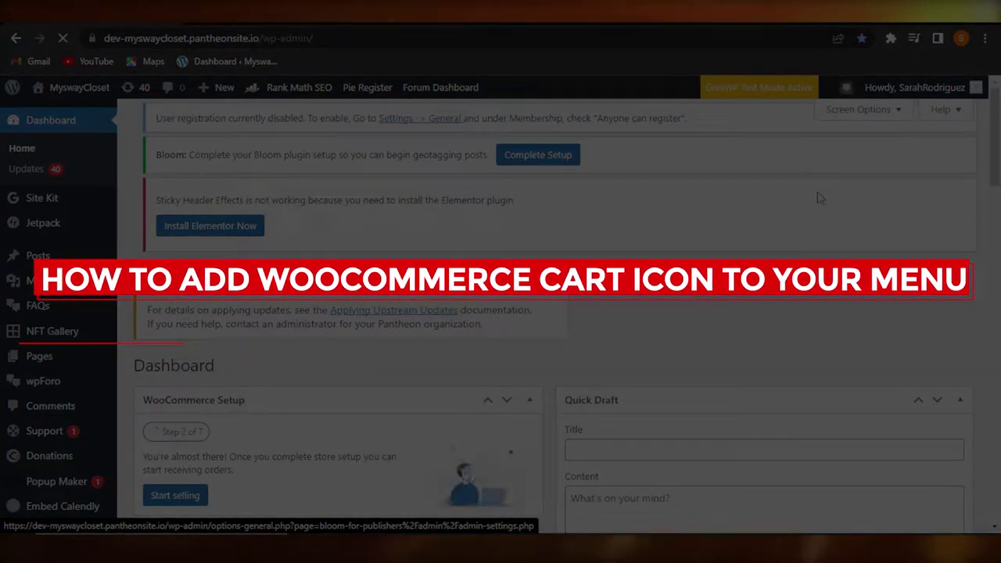
- Open the WooCommerce store home page from the dashboard
scroll(998, 133, "down", 5)
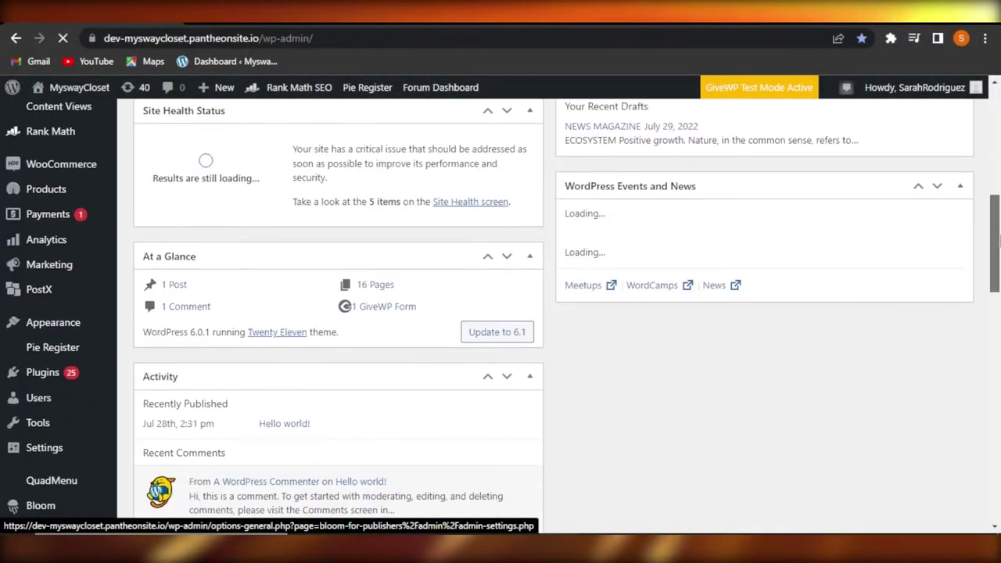
scroll(999, 133, "down", 3)
scroll(999, 118, "up", 10)
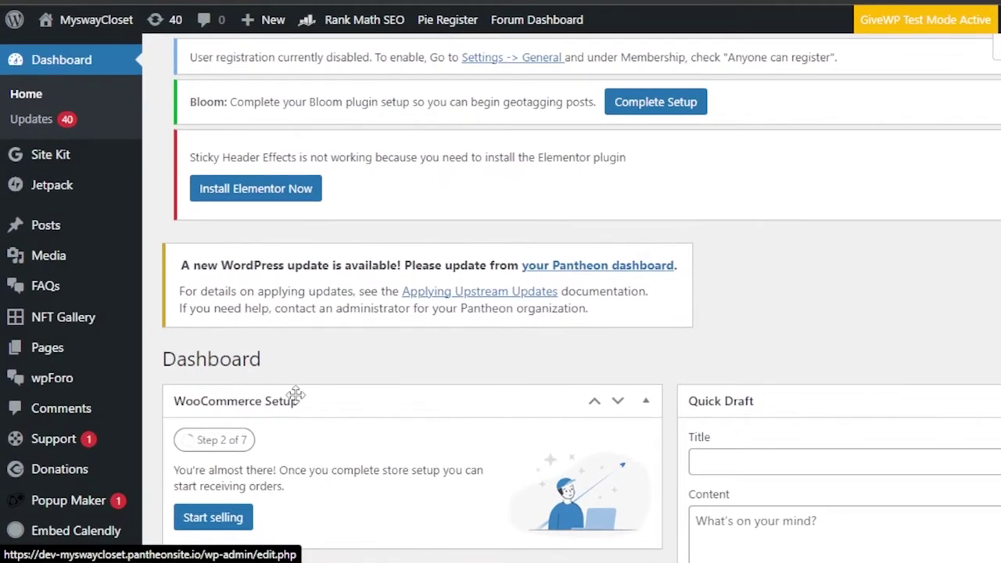
scroll(479, 291, "down", 10)
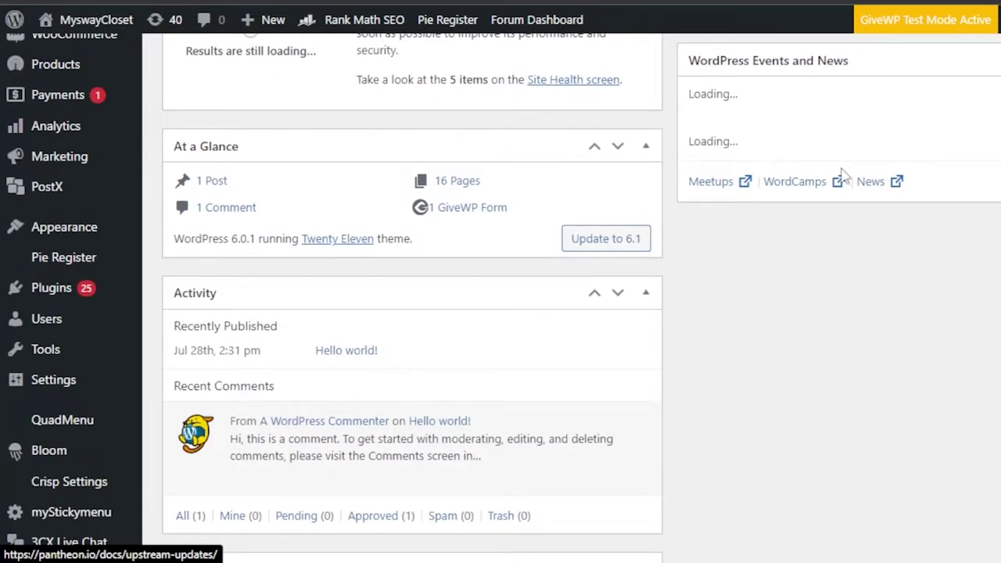
scroll(68, 215, "up", 3)
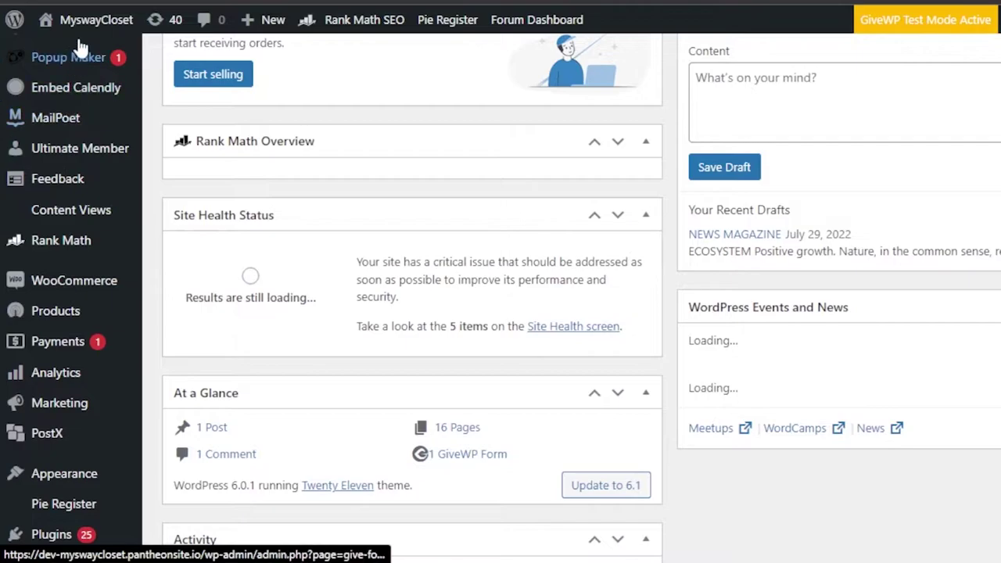
mouse_move(94, 291)
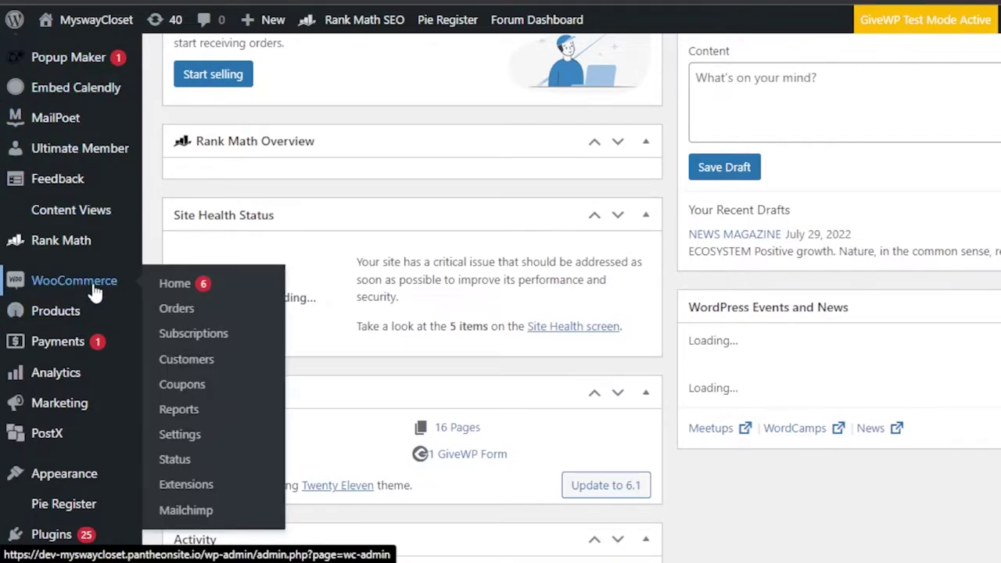
left_click(181, 290)
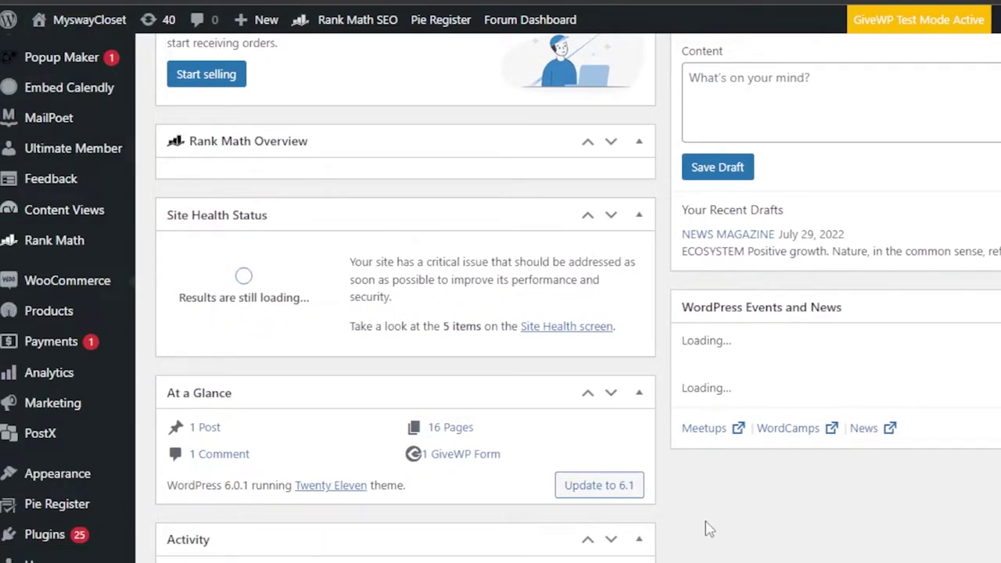
- Search the Add Plugins directory for 'menu cart'
scroll(501, 312, "down", 3)
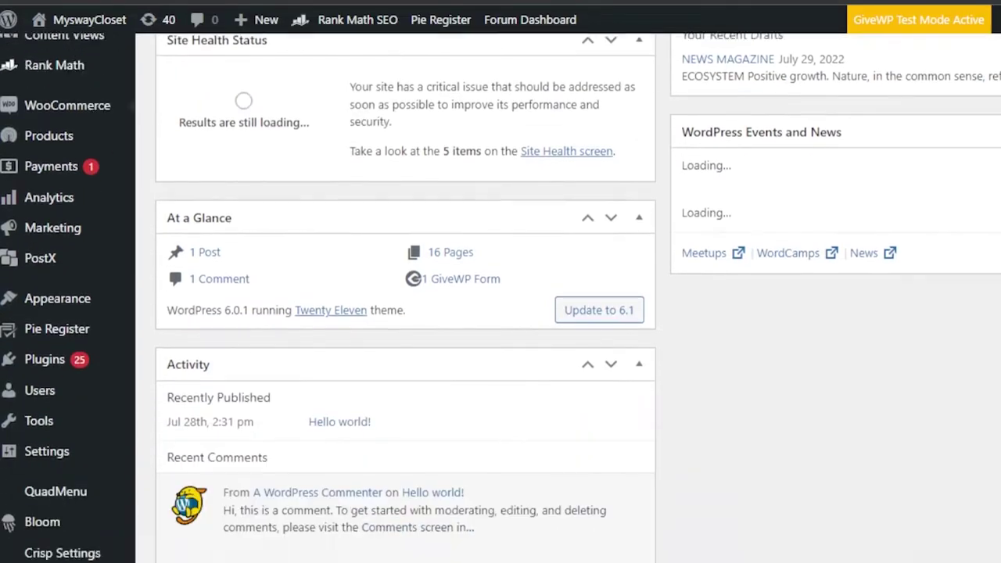
scroll(500, 297, "down", 3)
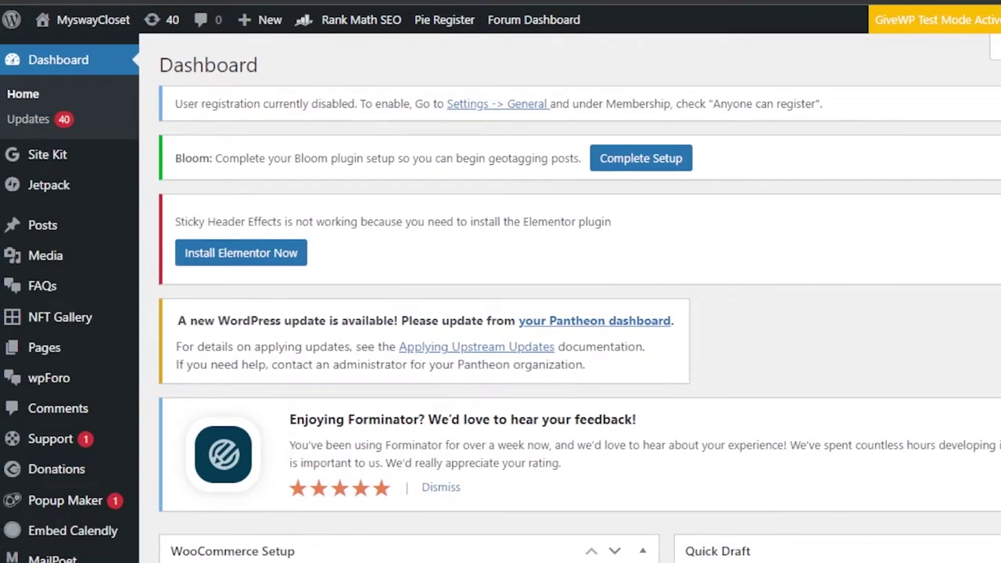
scroll(301, 248, "down", 9)
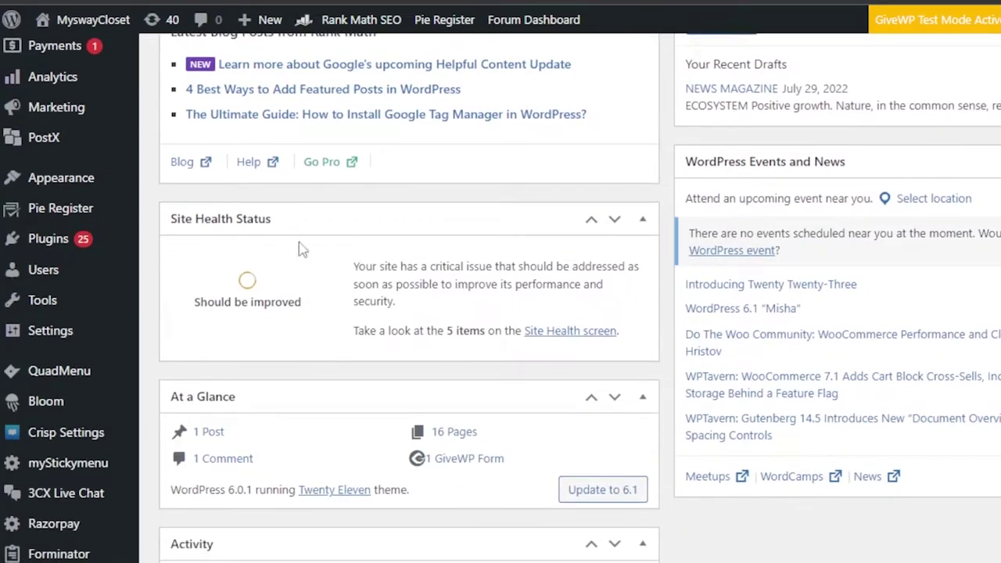
mouse_move(63, 243)
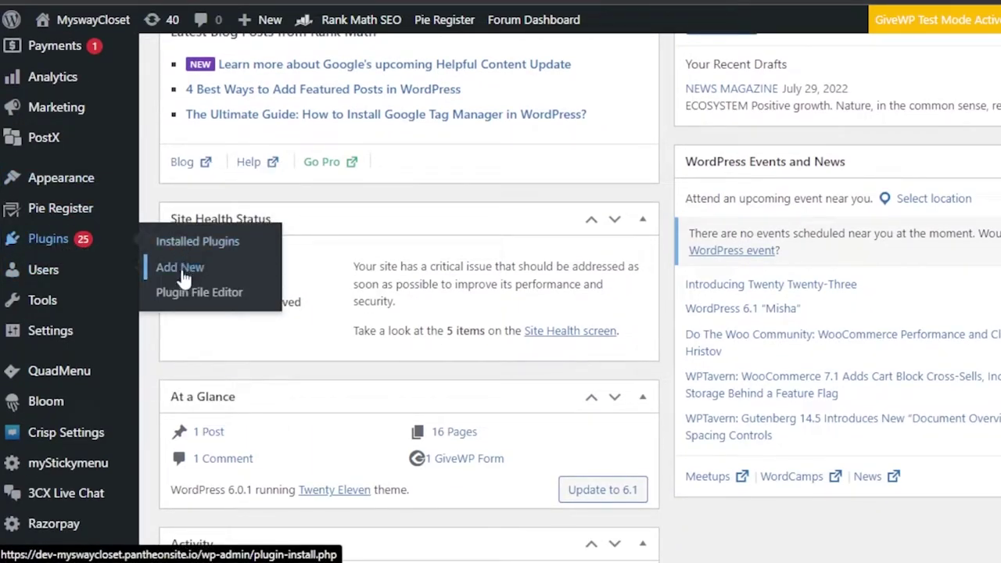
left_click(185, 278)
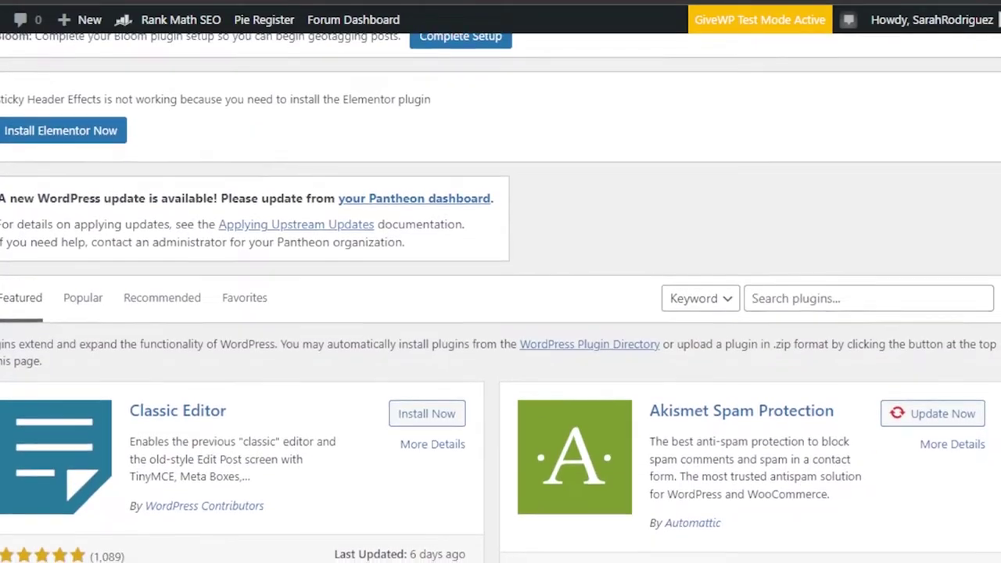
scroll(500, 297, "down", 2)
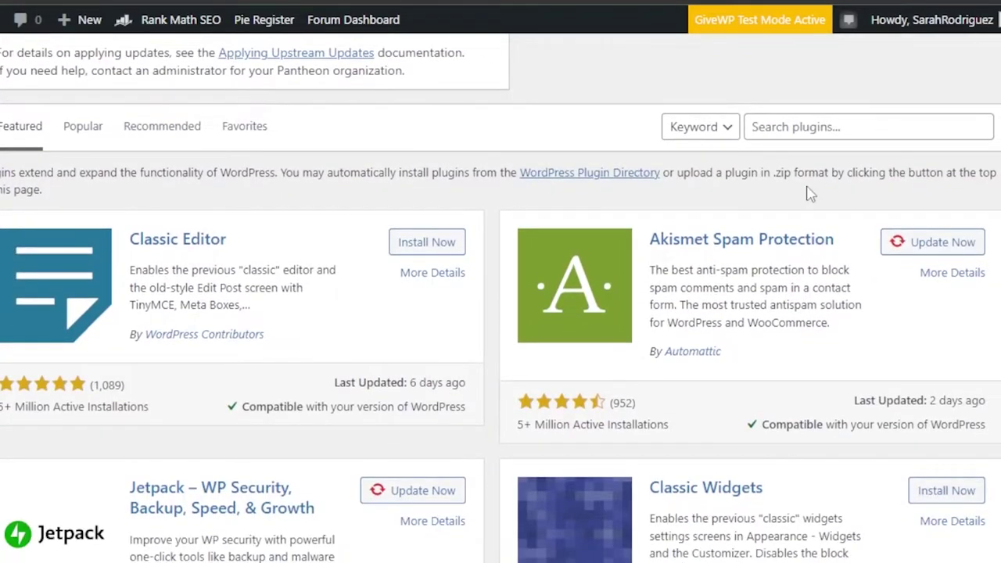
left_click(796, 136)
type("me")
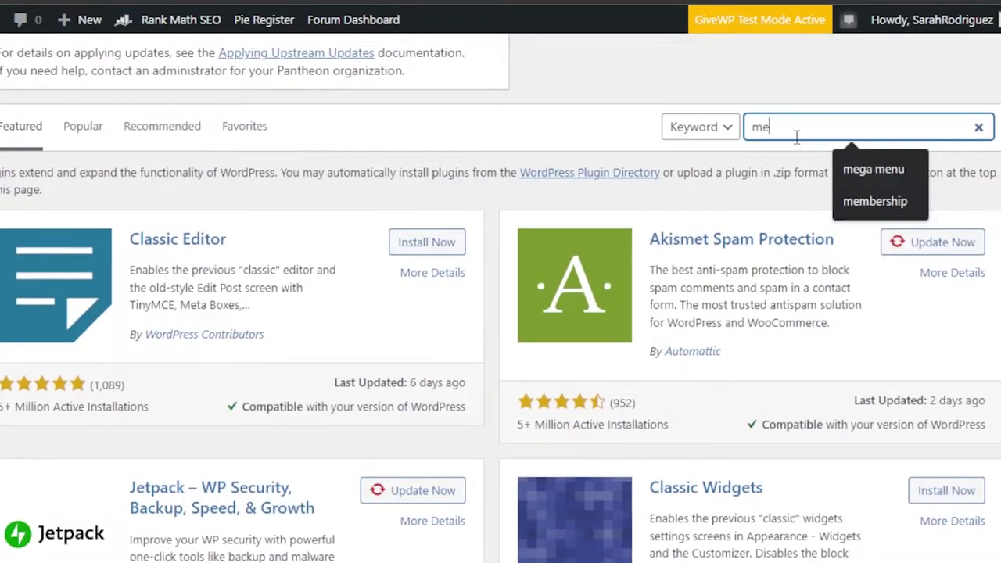
type("nu cart")
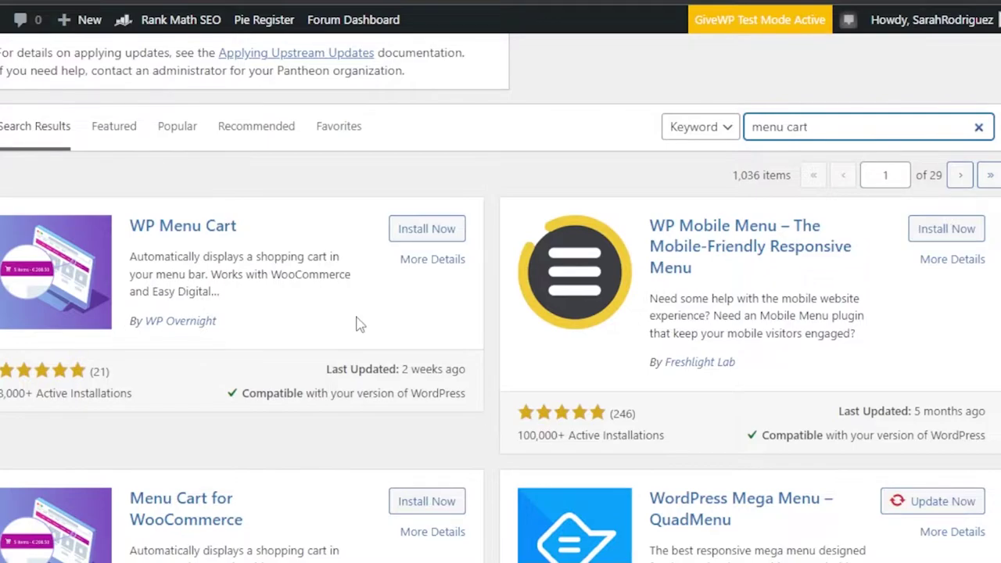
left_click(4, 400)
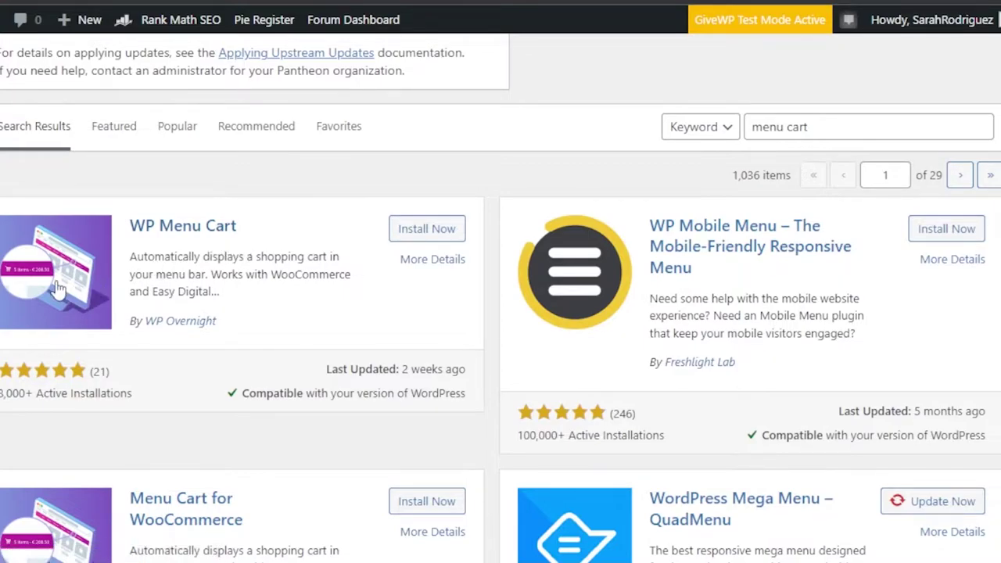
- Install WP Menu Cart from the search results and activate it
left_click(443, 241)
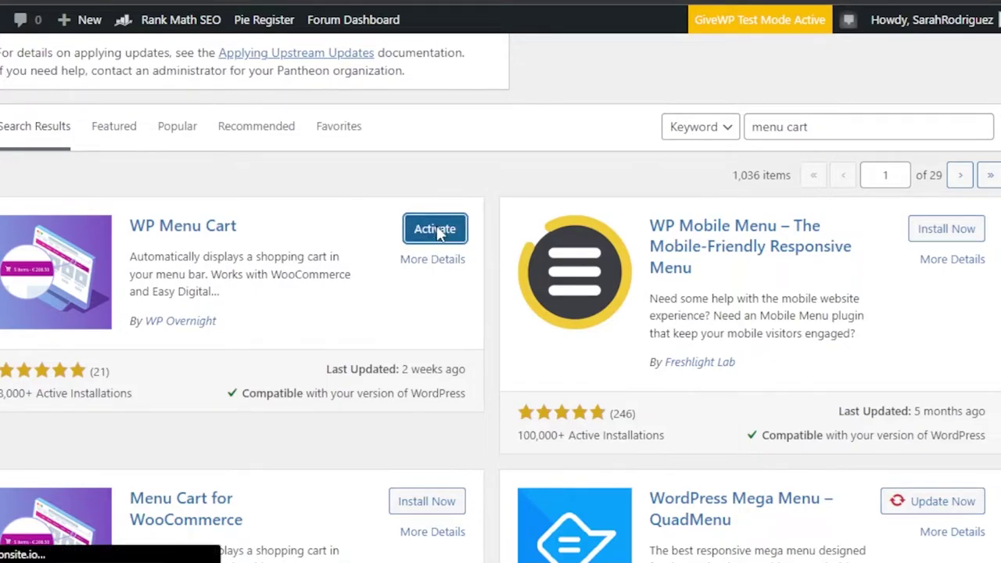
left_click(435, 229)
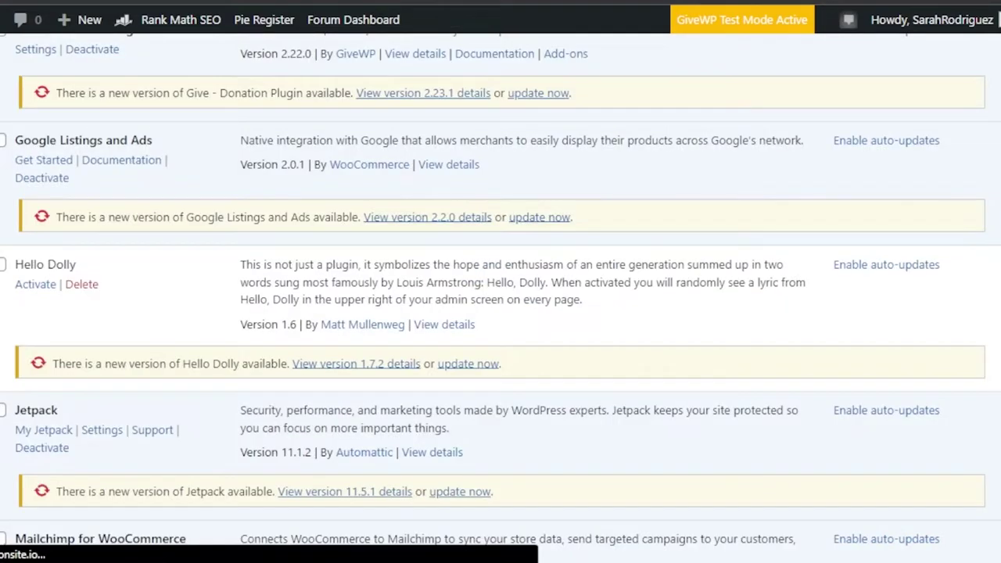
scroll(500, 312, "down", 10)
scroll(500, 313, "up", 15)
scroll(500, 313, "down", 2)
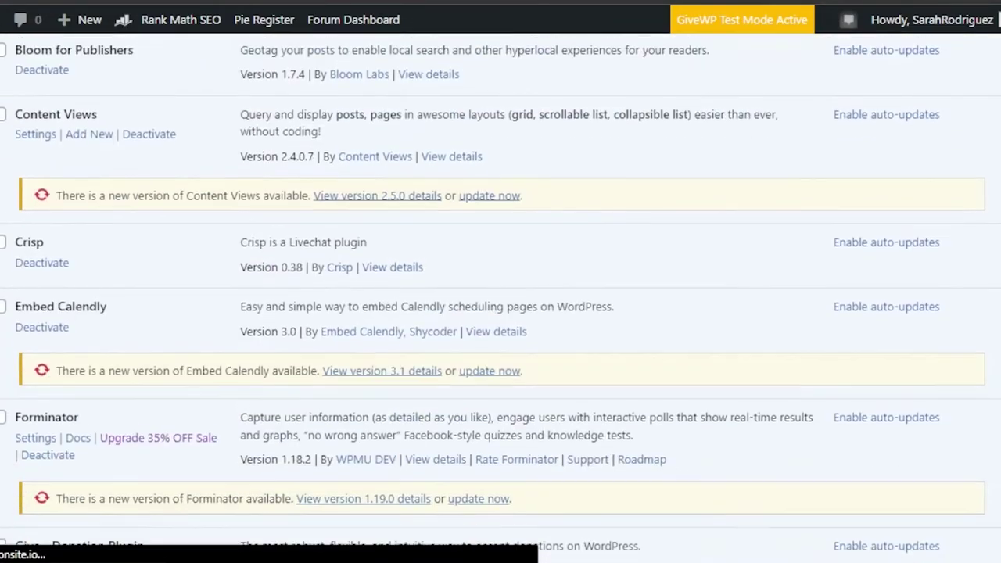
scroll(436, 167, "up", 2)
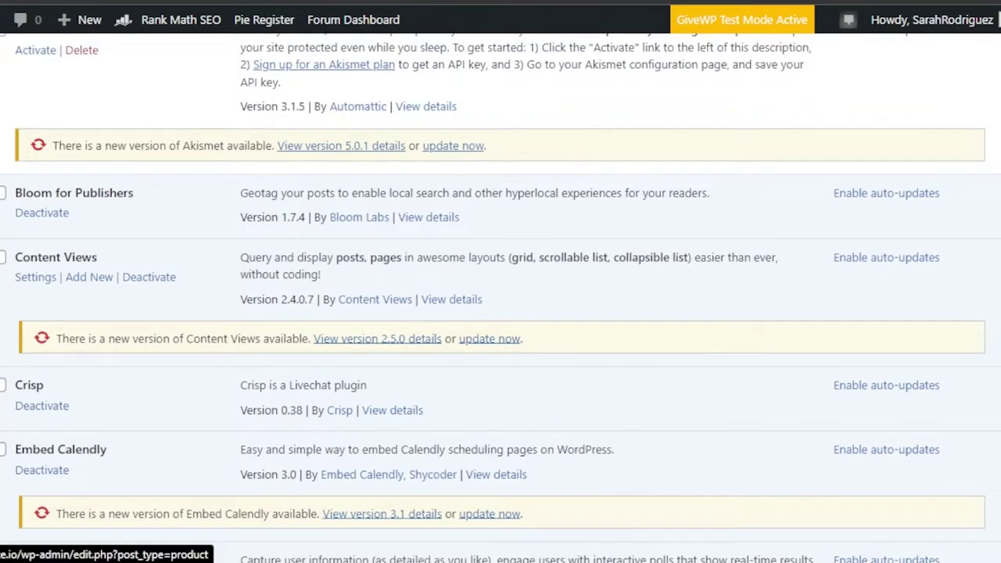
- Open WooCommerce's Menu Cart Setup page and look over its plugin settings
mouse_move(74, 74)
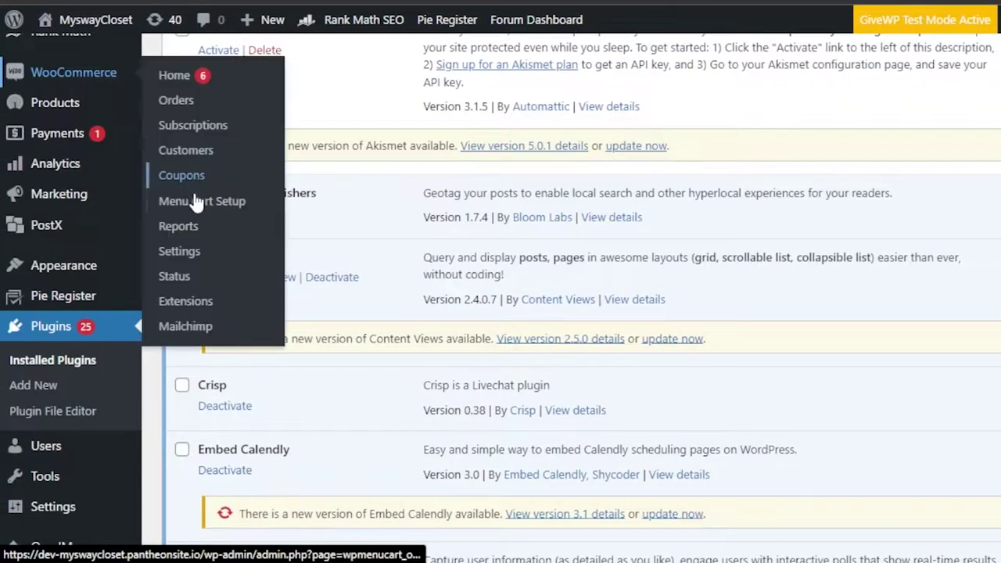
left_click(66, 132)
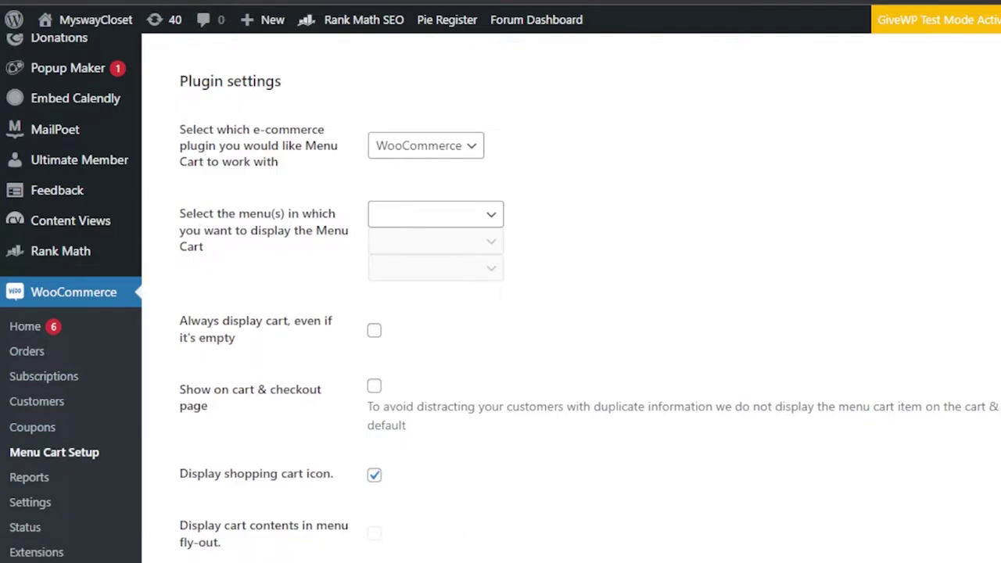
scroll(500, 297, "down", 6)
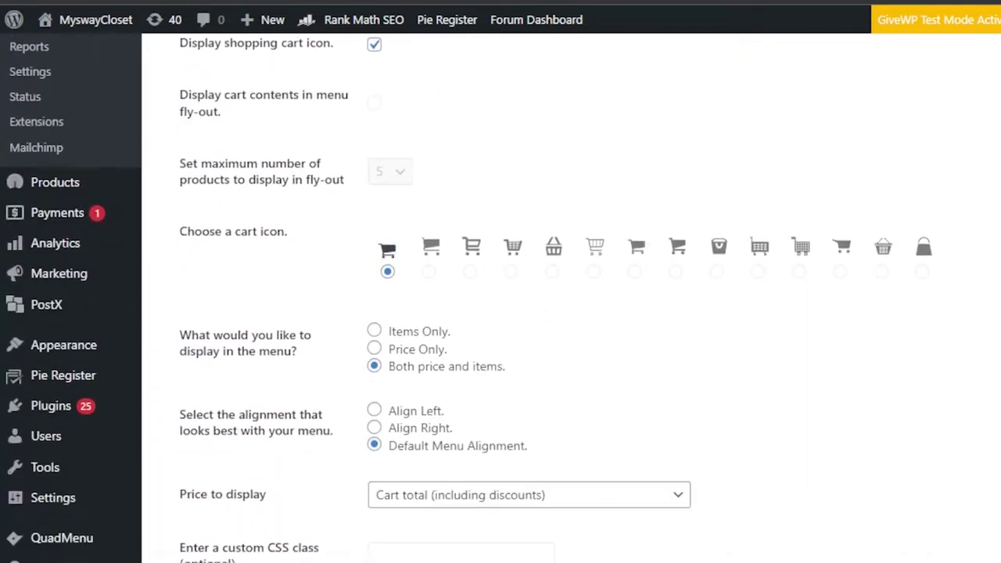
scroll(500, 297, "down", 3)
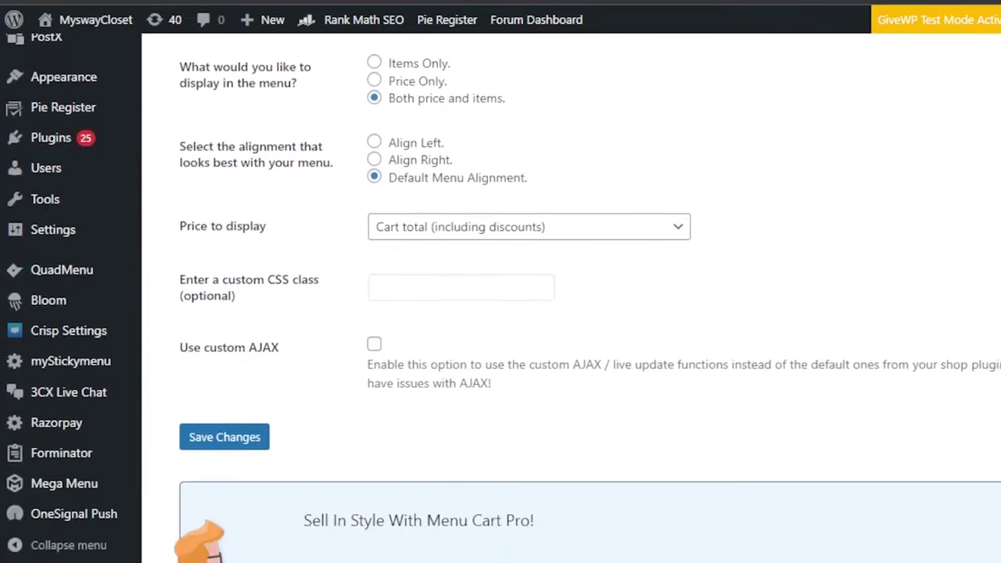
scroll(501, 297, "up", 6)
scroll(500, 297, "up", 3)
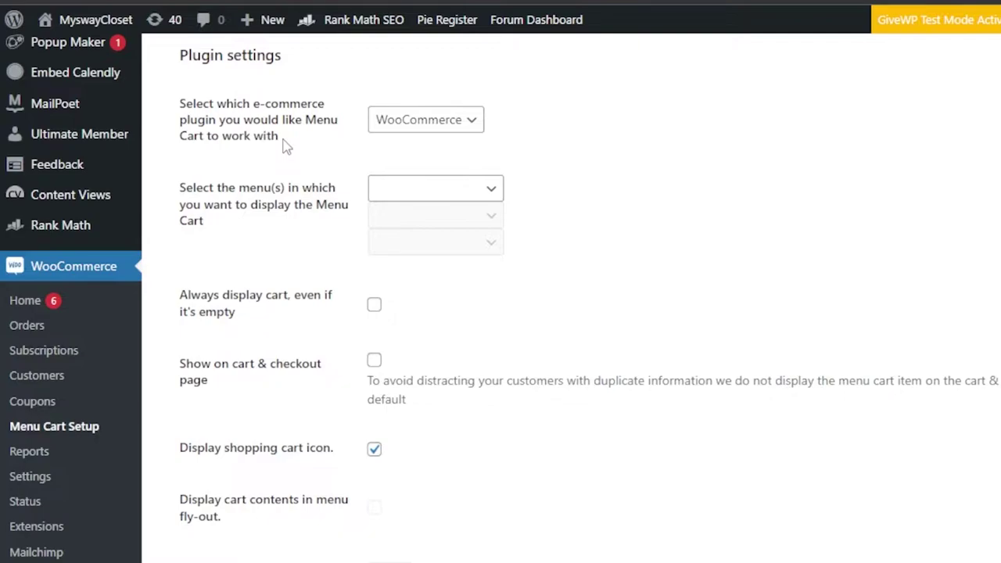
- Keep WooCommerce as the shop plugin and select 'test' as the cart's menu
left_click(468, 133)
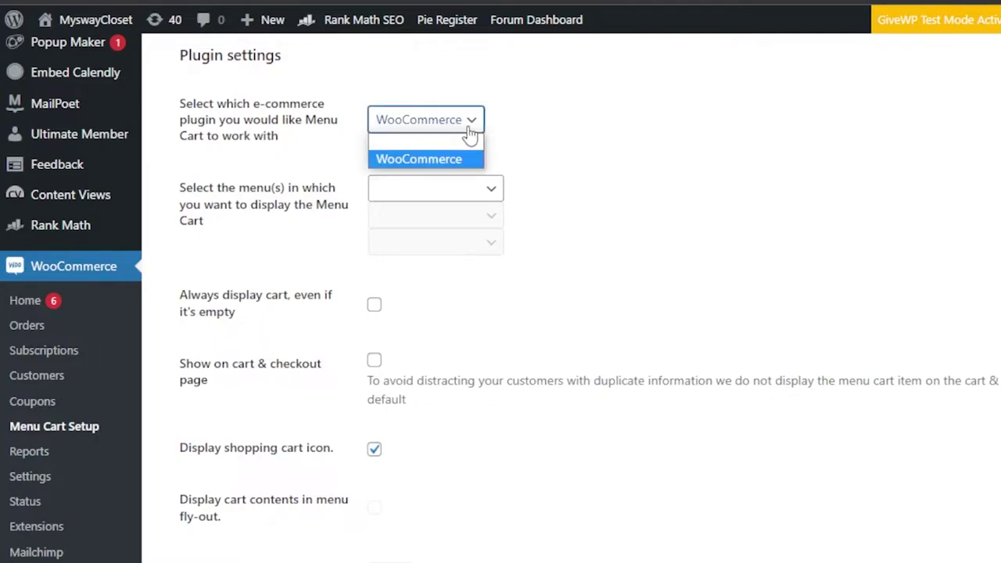
left_click(531, 145)
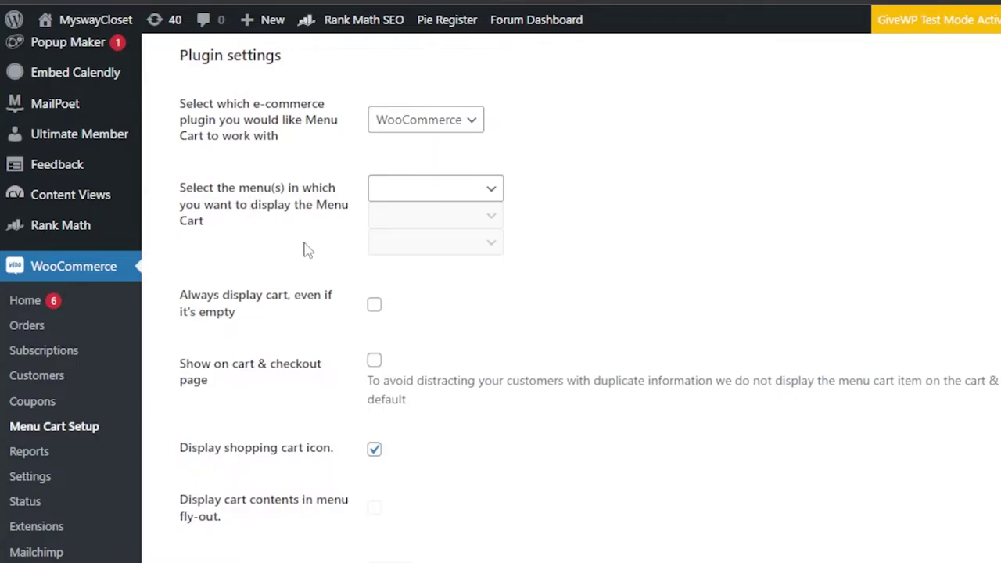
left_click(452, 197)
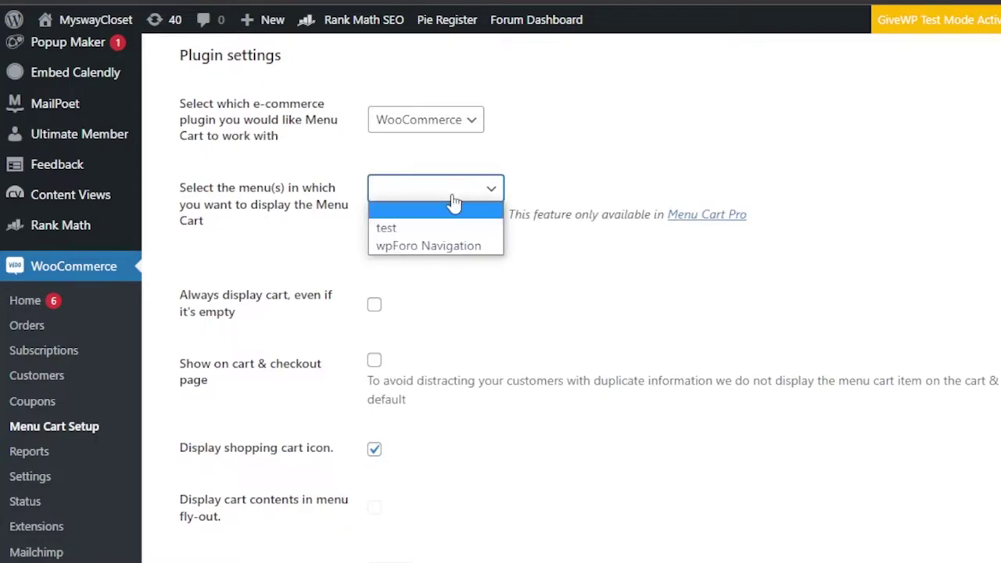
left_click(428, 234)
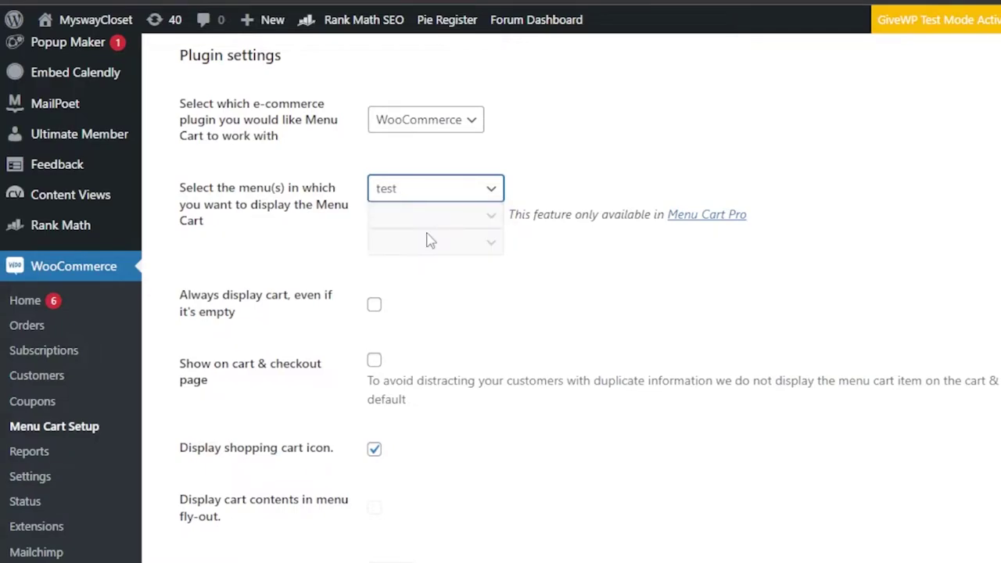
left_click(483, 199)
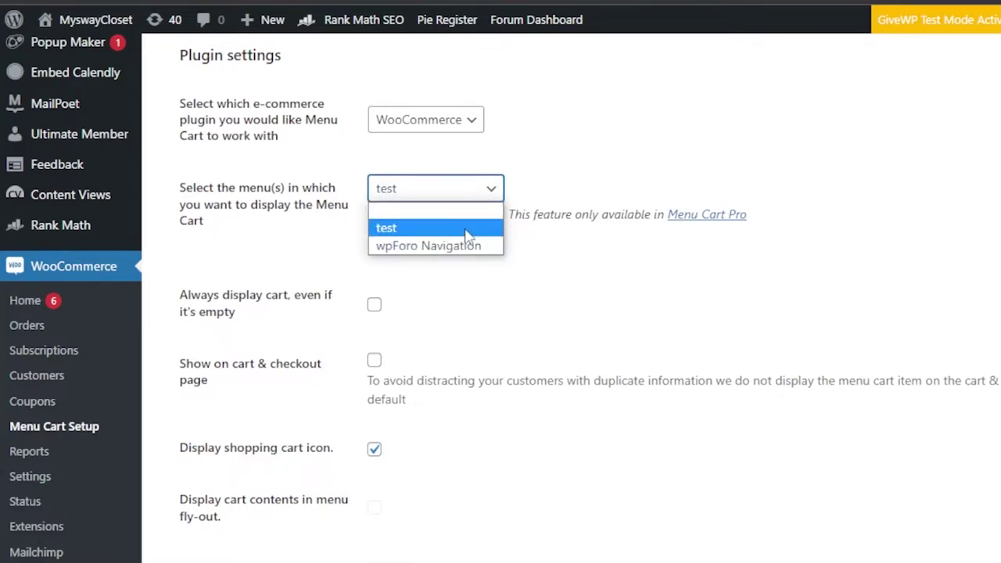
left_click(467, 231)
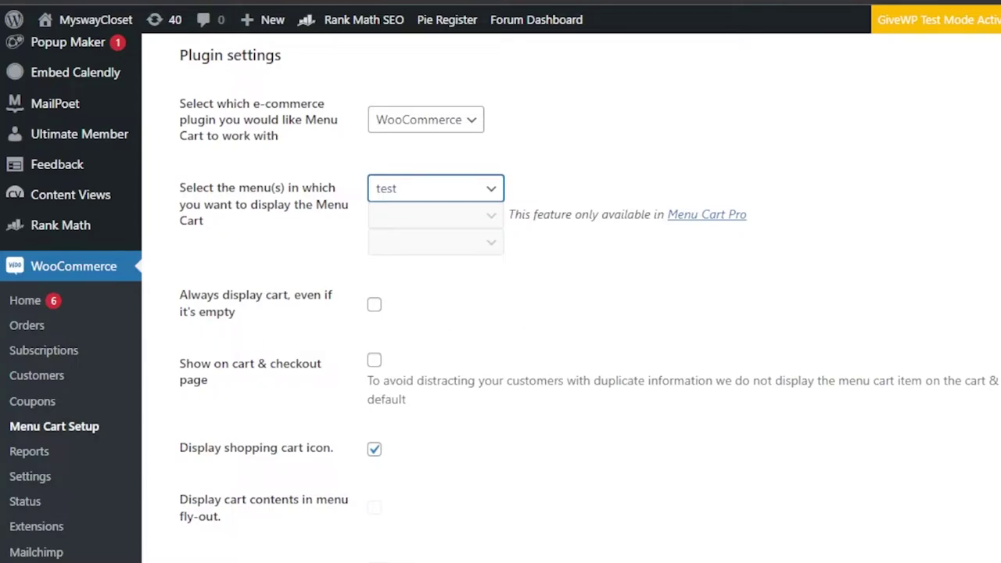
scroll(500, 297, "down", 2)
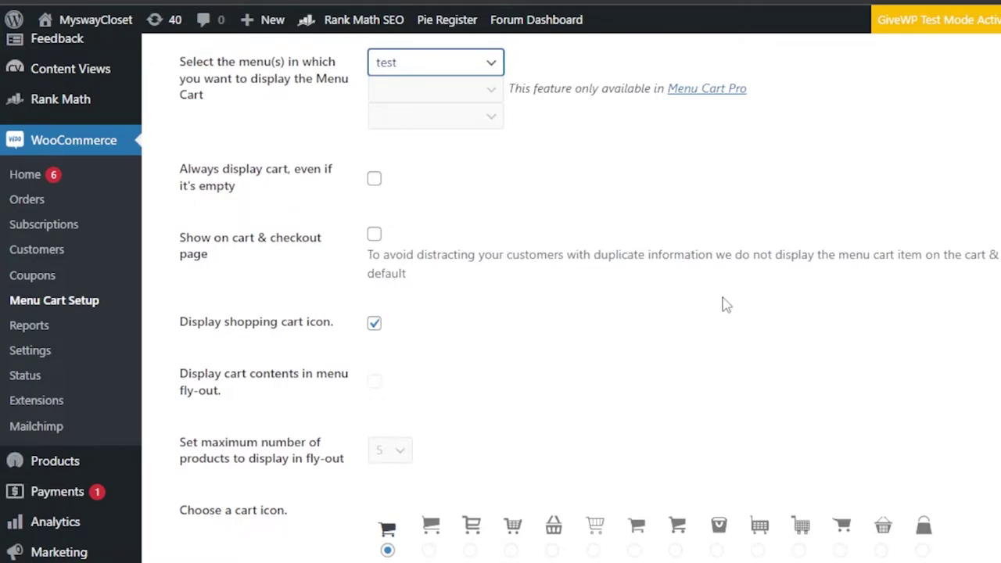
- Enable 'Always display cart, even if it's empty' and leave 'Show on cart & checkout page' off
left_click(375, 181)
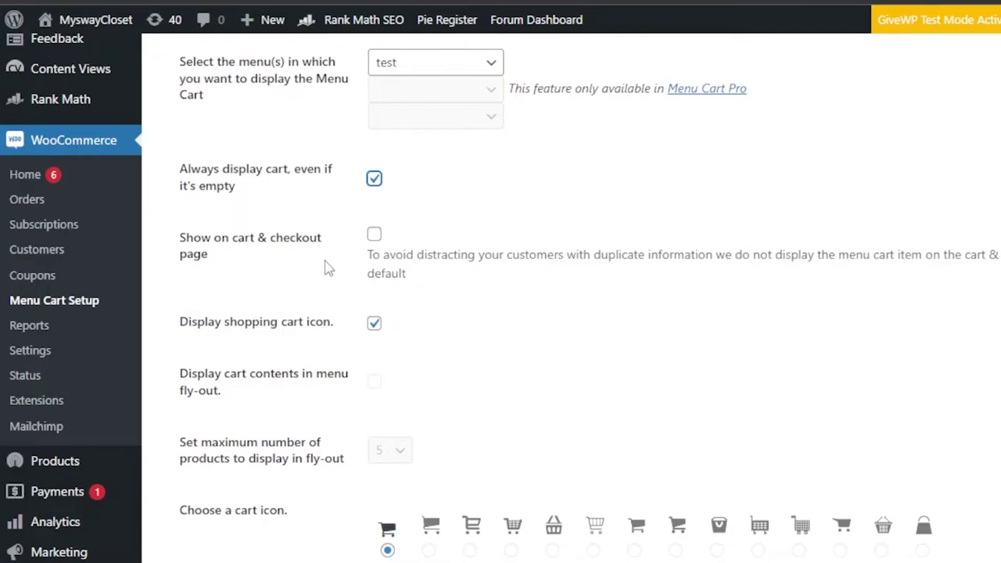
left_click(374, 235)
left_click(375, 236)
scroll(927, 236, "down", 3)
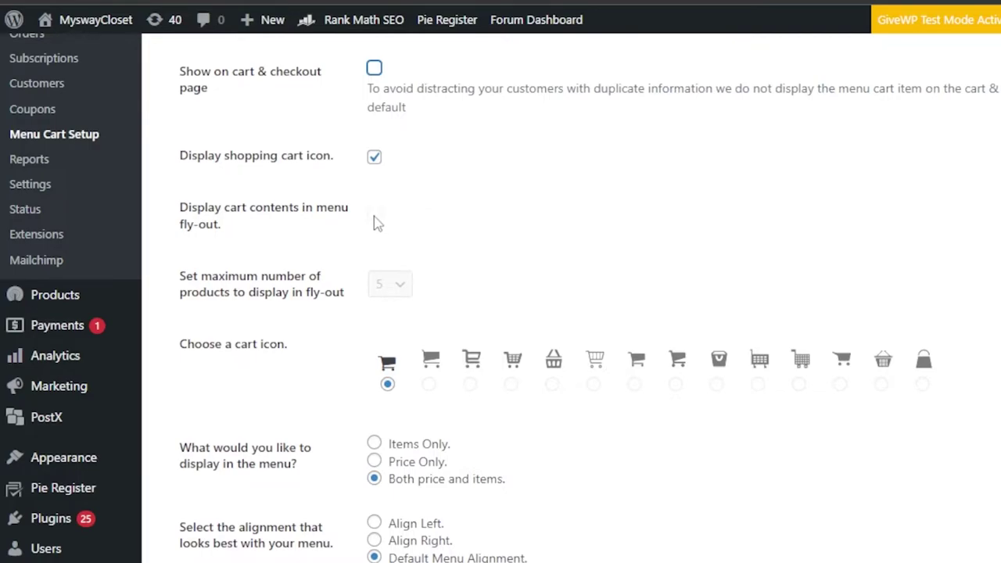
left_click(375, 223)
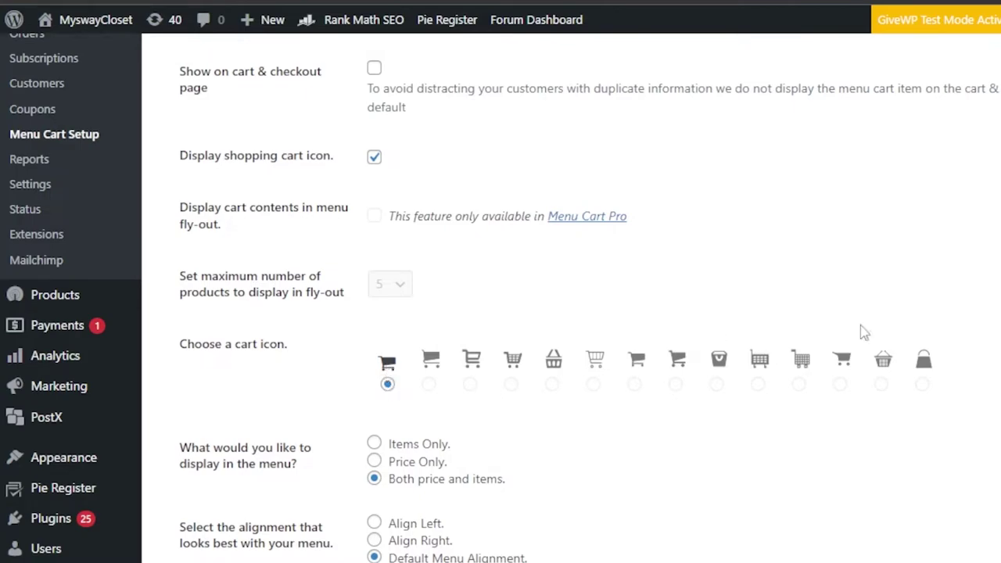
scroll(752, 223, "down", 4)
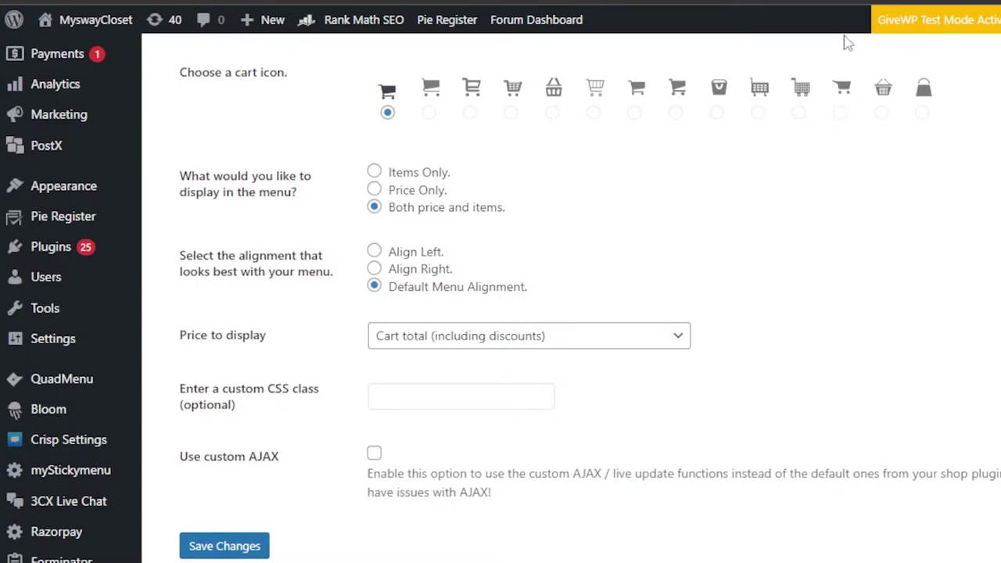
- Check the default menu alignment, then expand the 'Price to display' options
left_click_drag(404, 286, 429, 287)
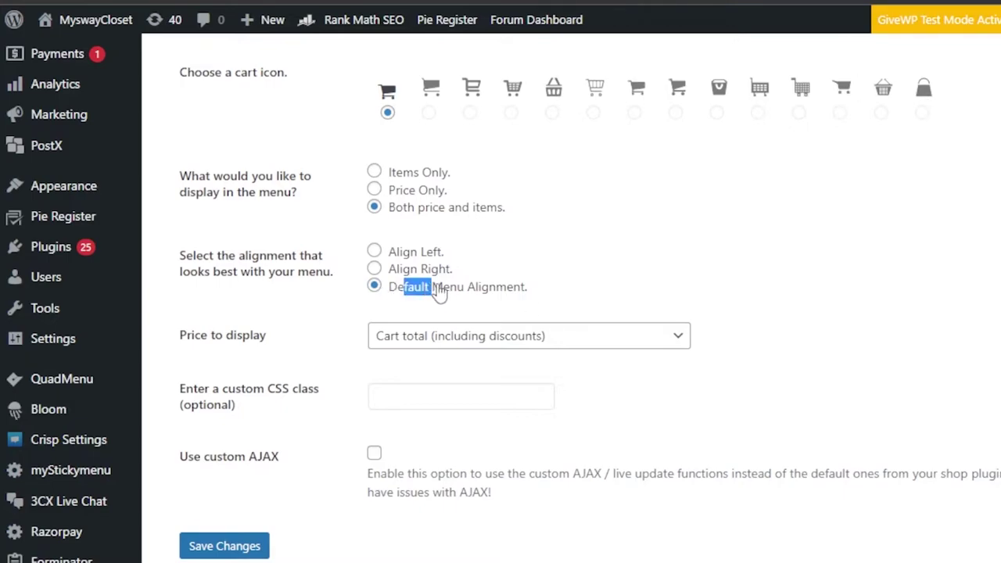
left_click(533, 286)
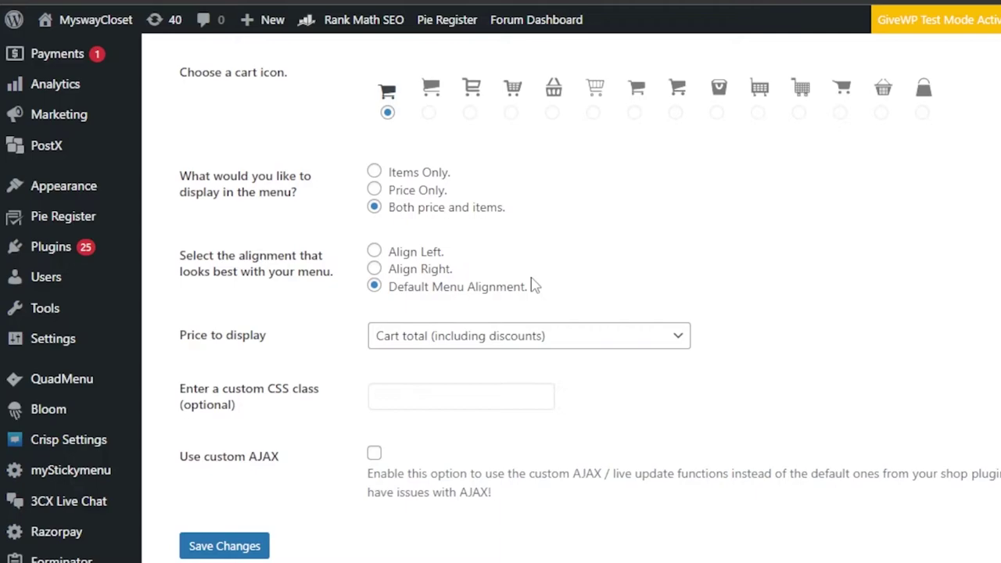
scroll(571, 312, "down", 2)
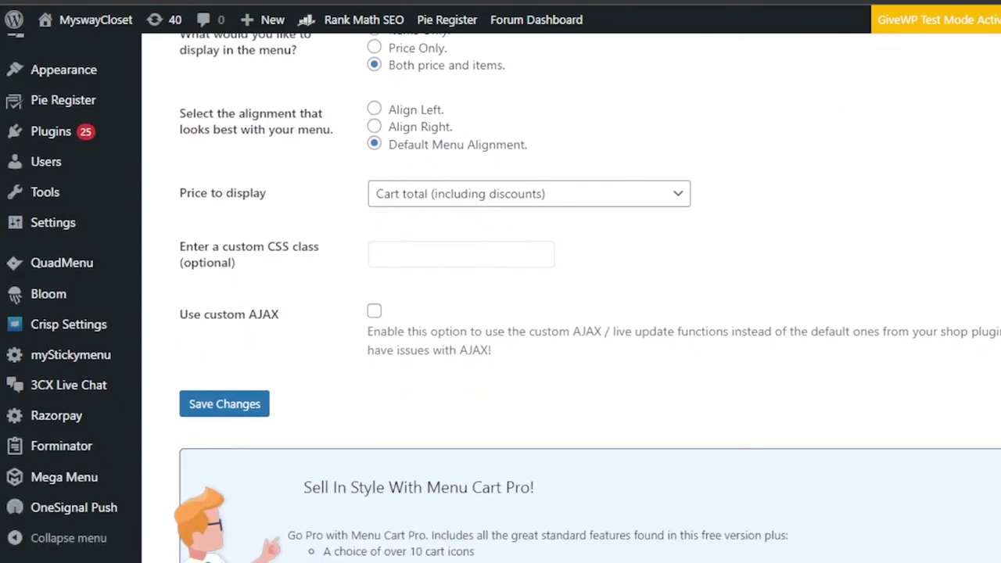
left_click(675, 195)
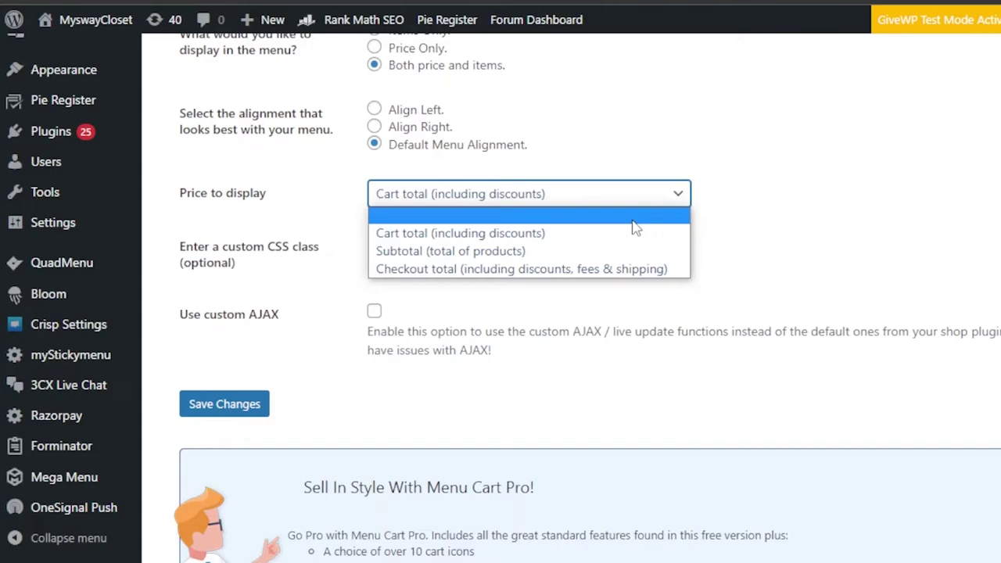
- Set Price to display to 'Checkout total (including discounts, fees & shipping)', custom AJAX unchecked
left_click(488, 269)
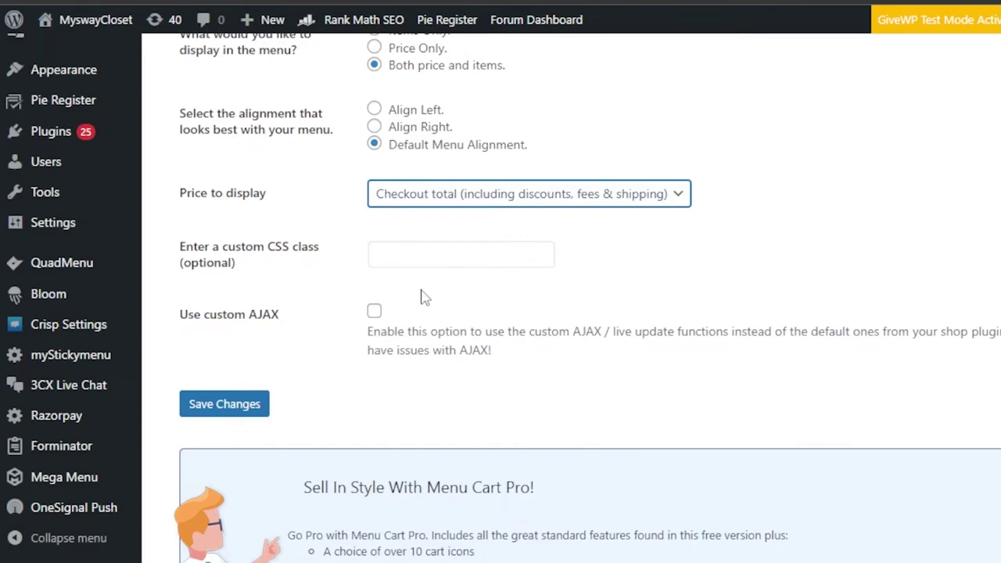
double_click(403, 332)
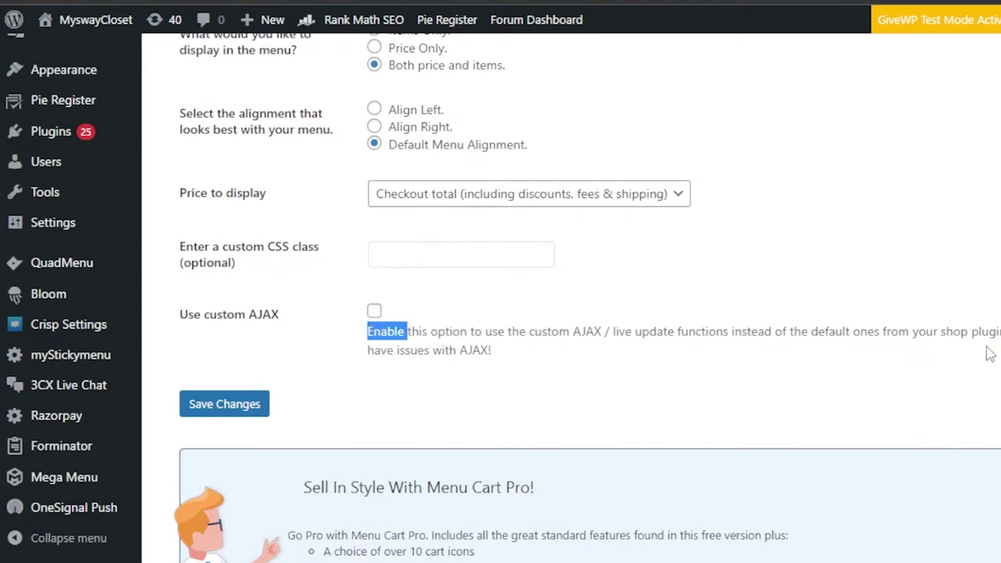
scroll(375, 316, "up", 8)
scroll(375, 316, "down", 6)
scroll(375, 317, "down", 3)
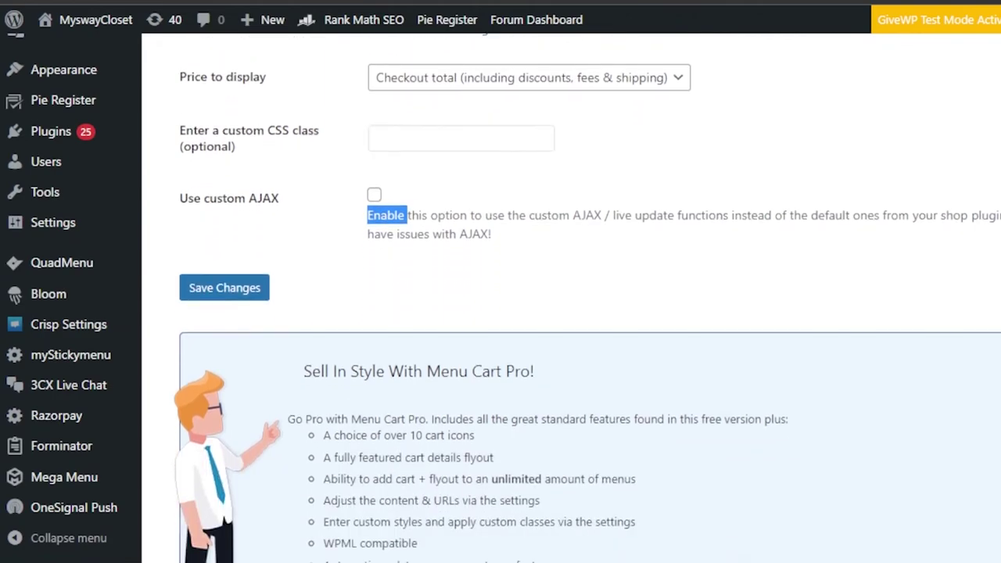
- Save the Menu Cart settings and review the reloaded settings page
left_click(211, 289)
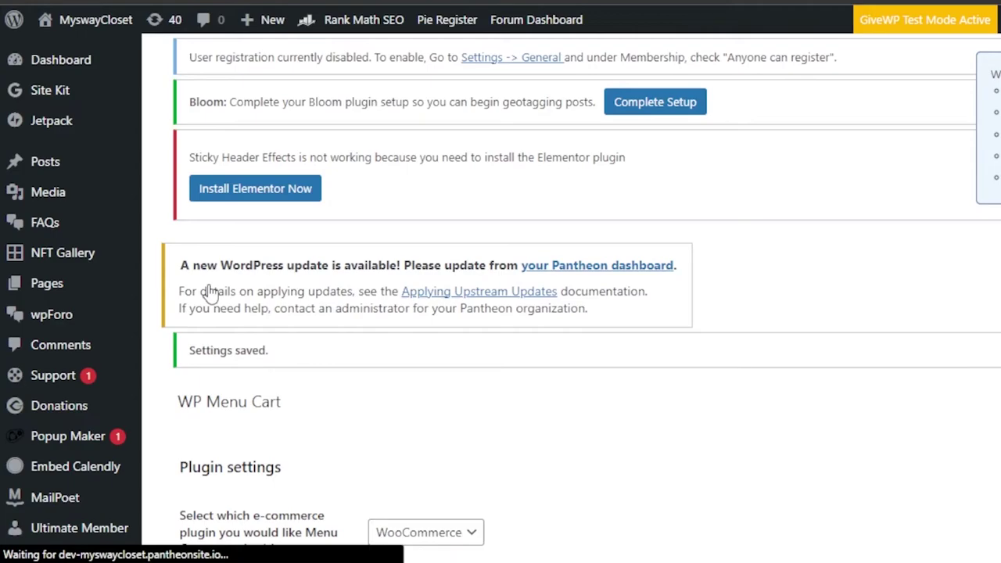
scroll(570, 297, "down", 6)
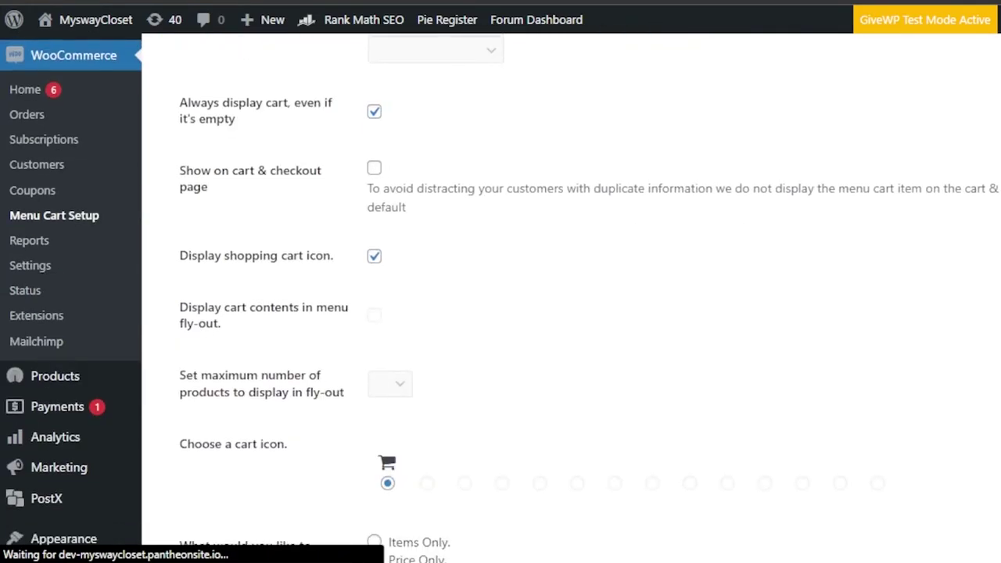
scroll(657, 279, "down", 4)
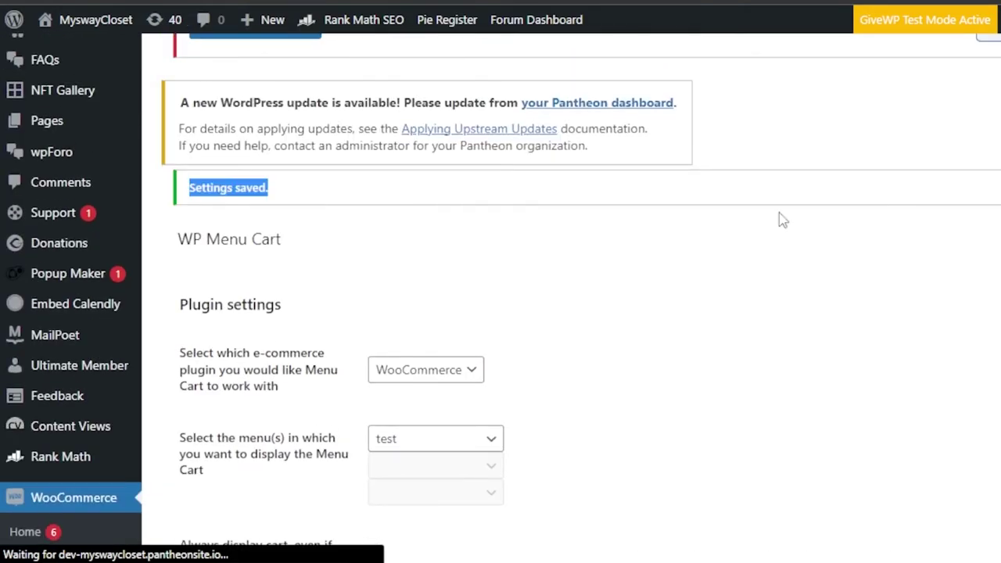
scroll(781, 220, "down", 7)
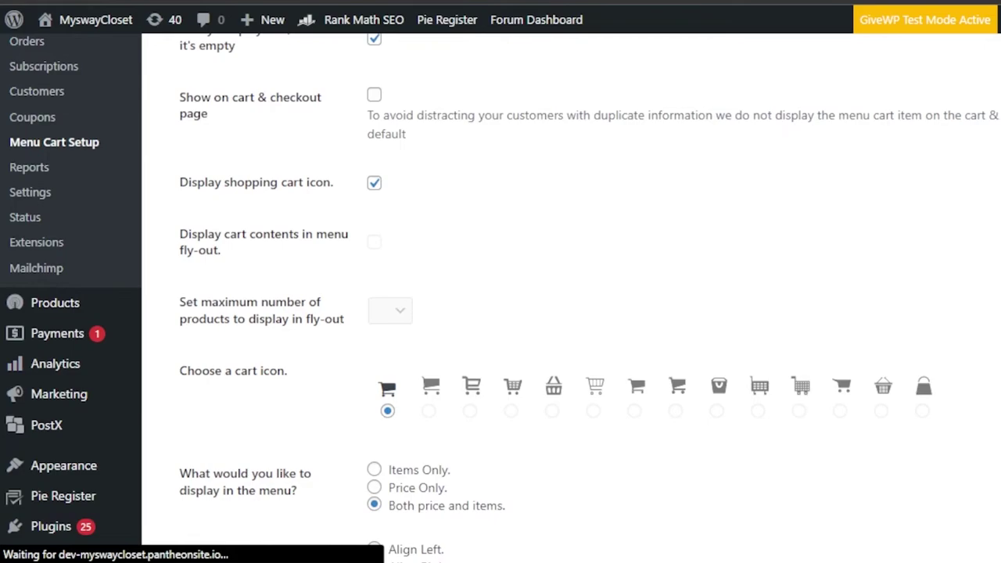
scroll(571, 297, "down", 1)
scroll(570, 297, "up", 3)
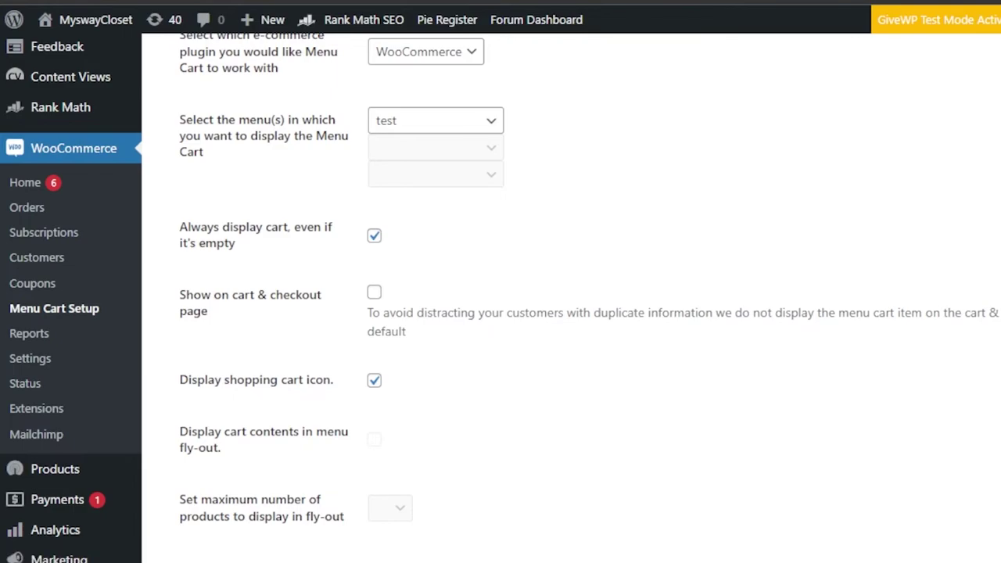
scroll(571, 297, "down", 4)
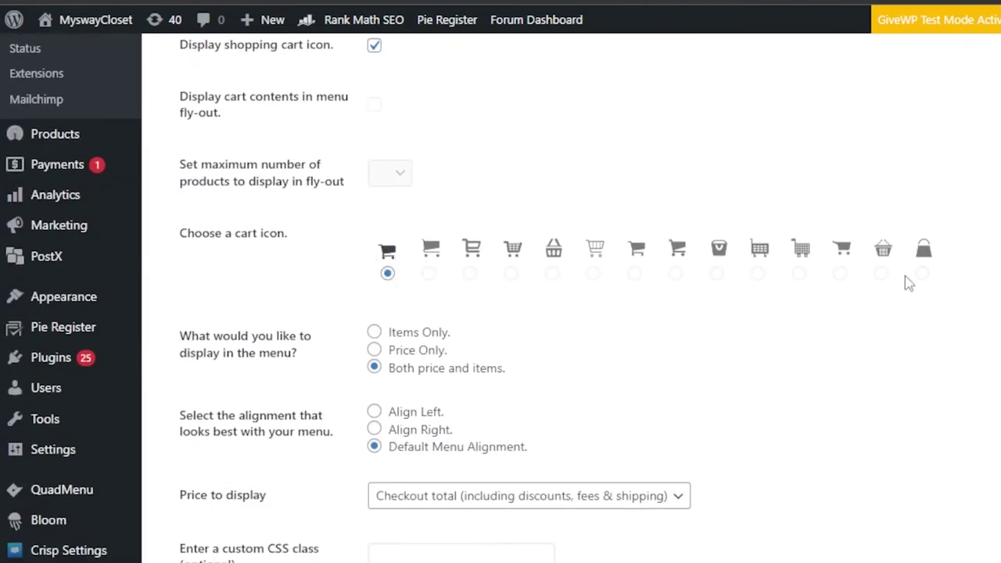
scroll(570, 297, "up", 10)
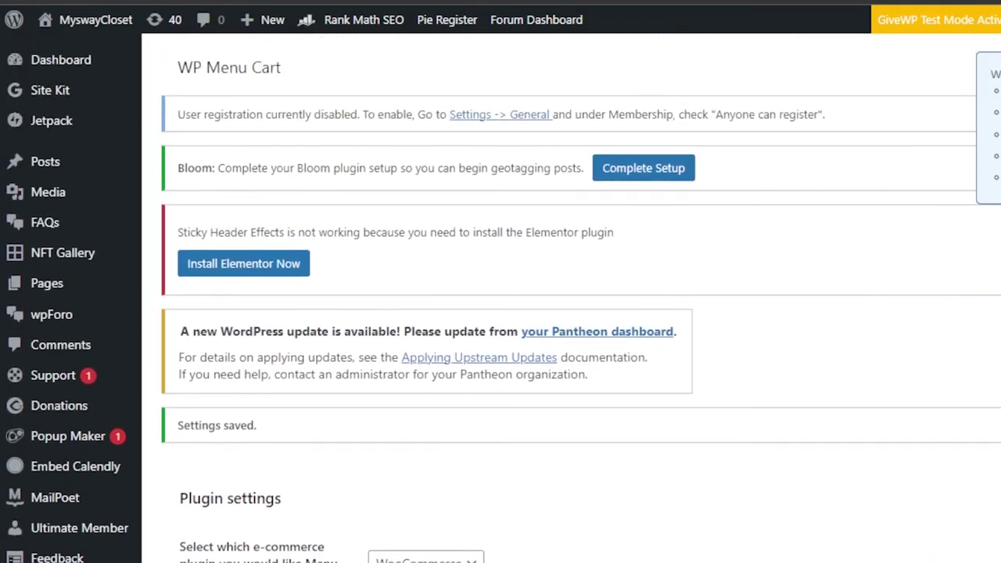
scroll(570, 297, "down", 7)
scroll(571, 297, "down", 4)
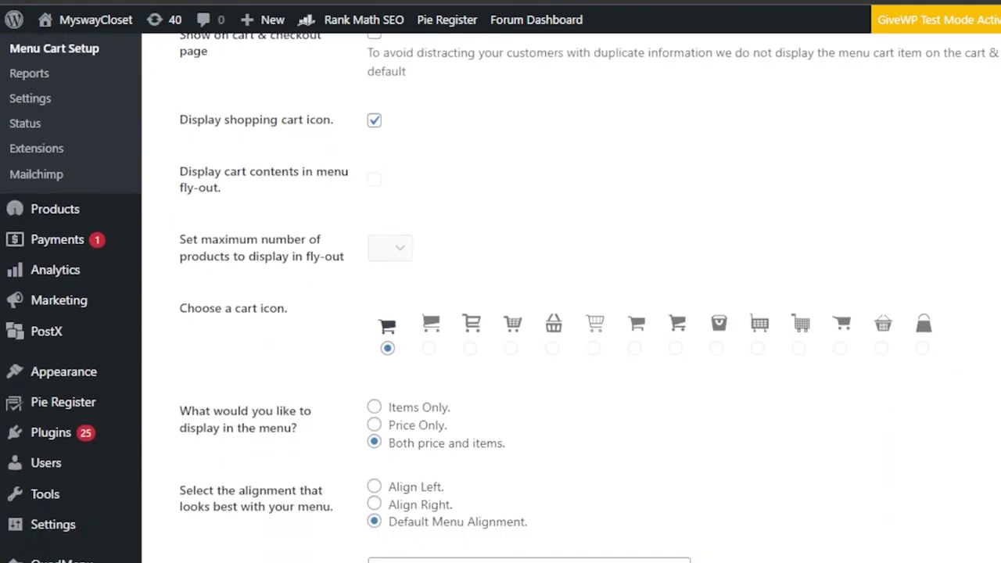
scroll(570, 297, "down", 3)
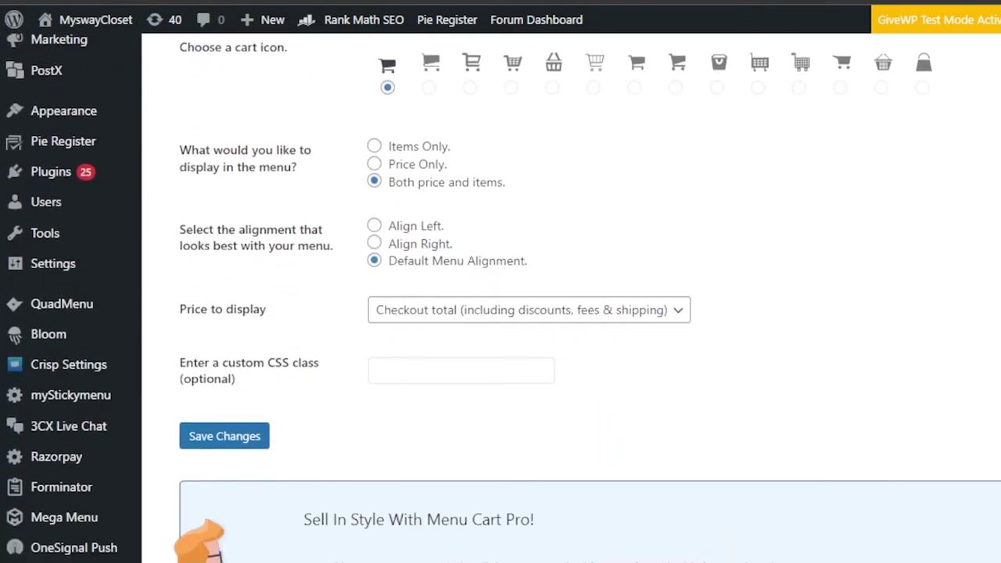
scroll(571, 297, "up", 3)
scroll(571, 297, "up", 1)
scroll(571, 297, "down", 2)
- Save the settings once more and confirm the 'Settings saved.' notice
left_click(226, 543)
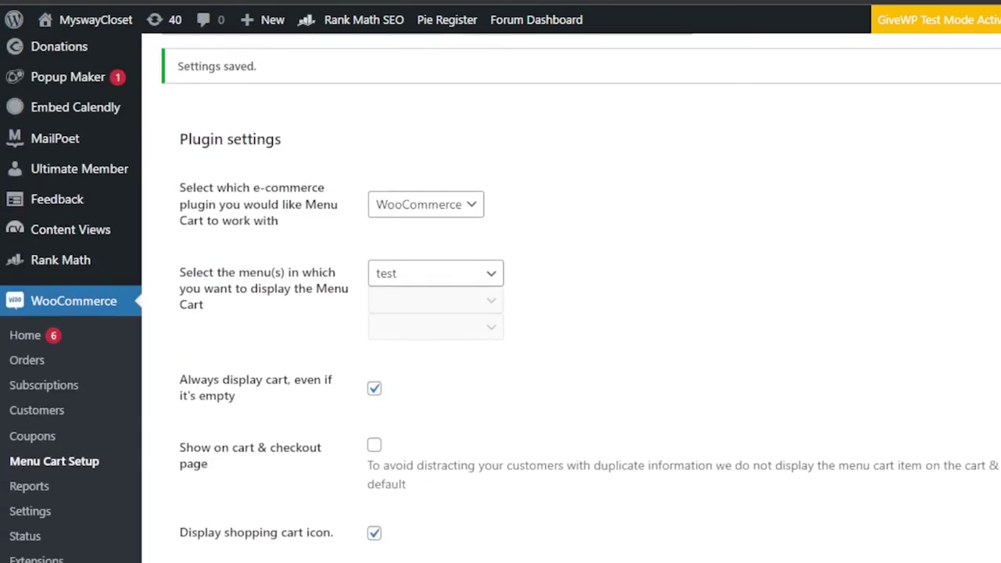
scroll(570, 297, "up", 5)
scroll(570, 297, "down", 9)
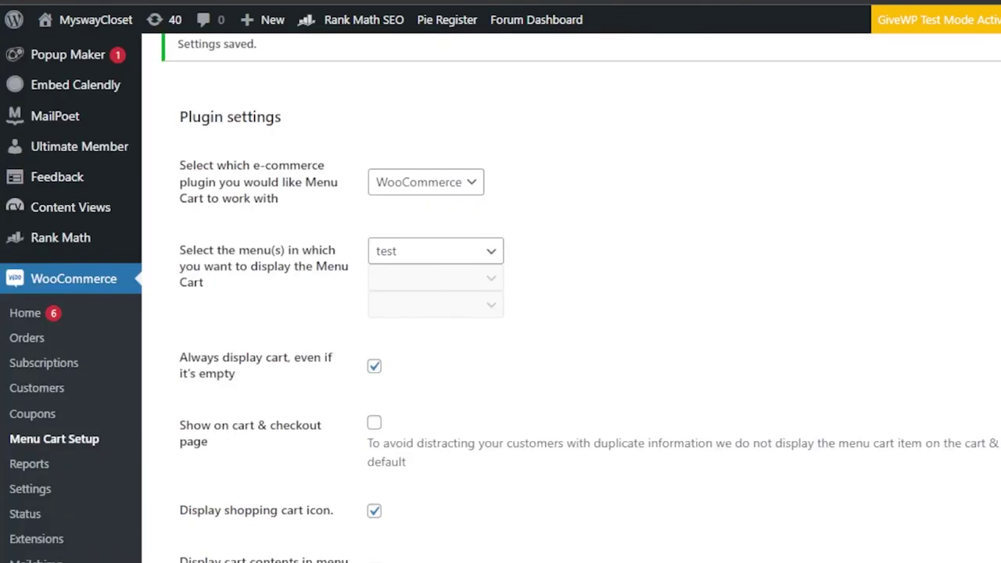
scroll(571, 297, "down", 1)
scroll(570, 297, "up", 3)
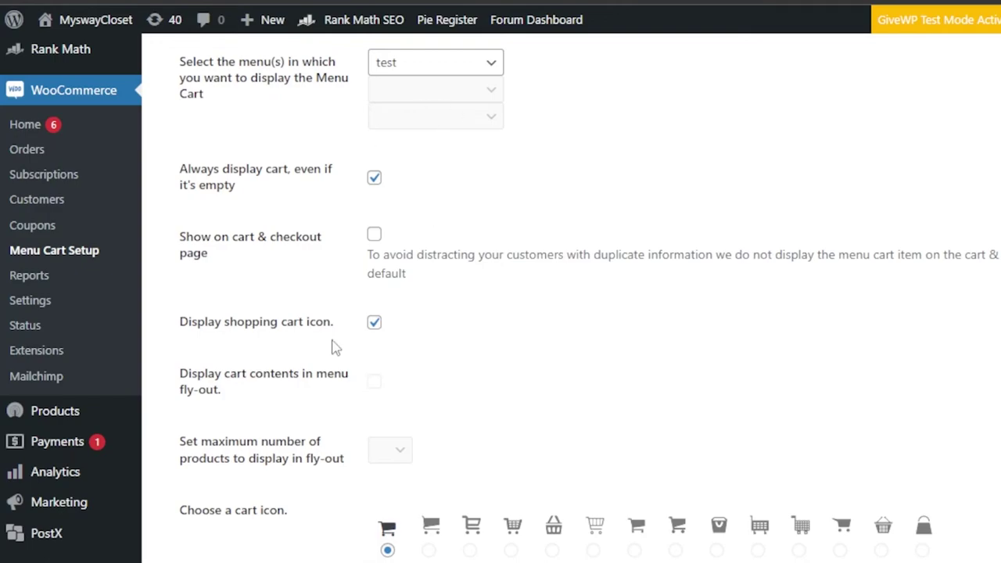
scroll(571, 297, "up", 7)
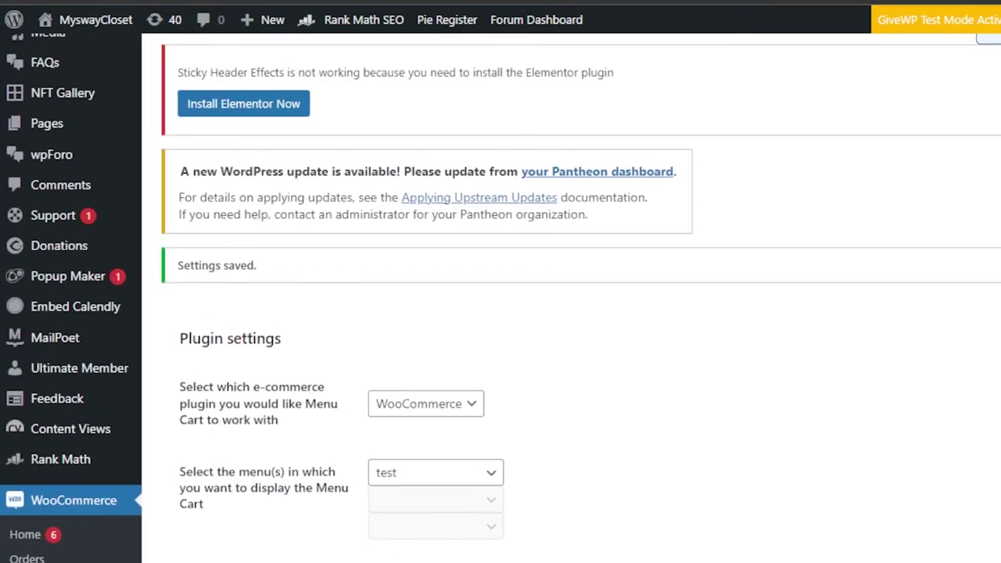